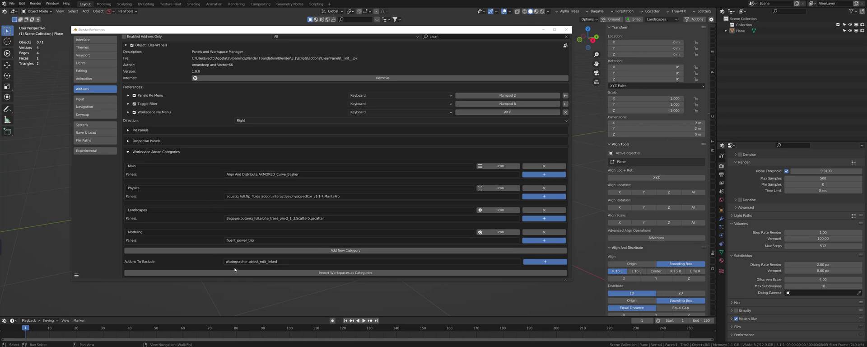
Add the Bagapie add-on to the Addons To Exclude list of CleanPanels and close the preferences
left_click(530, 263)
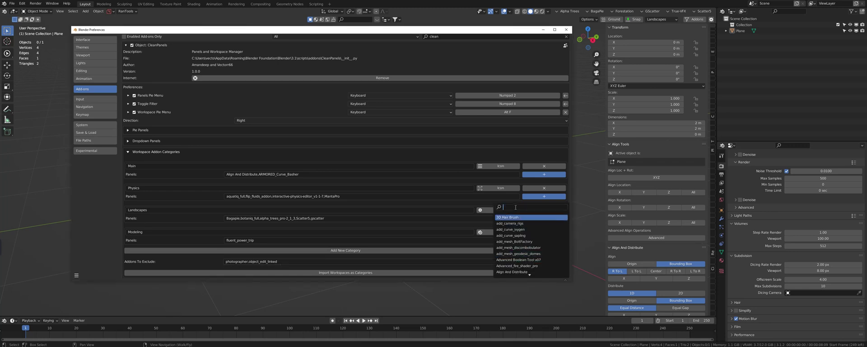
key("Down")
key("Down")
key("Down")
key("Down")
key("Down")
key("Down")
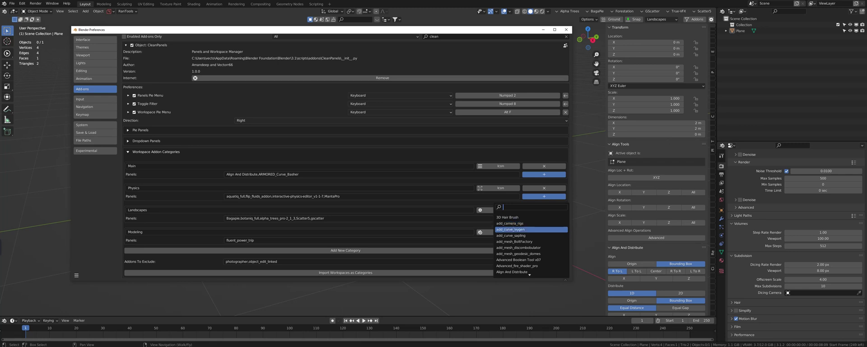
key("Down")
key("Down")
key("Down")
key("Down")
key("Down")
key("Down")
key("Down")
key("Down")
key("Down")
key("Down")
key("Down")
key("Down")
key("Down")
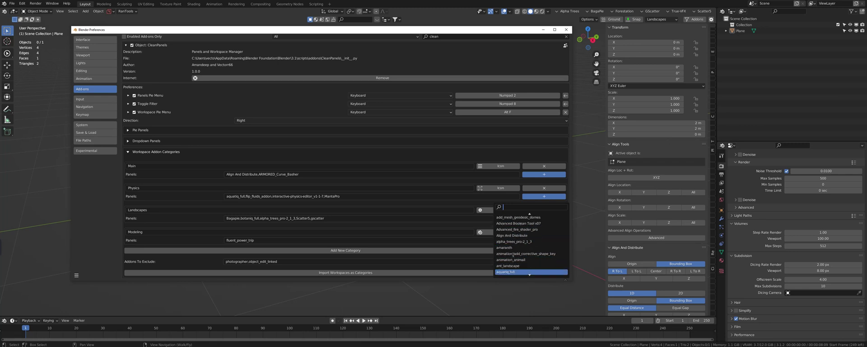
key("Down")
key("Down")
key("Down")
key("Down")
key("Down")
key("Down")
key("Down")
key("Down")
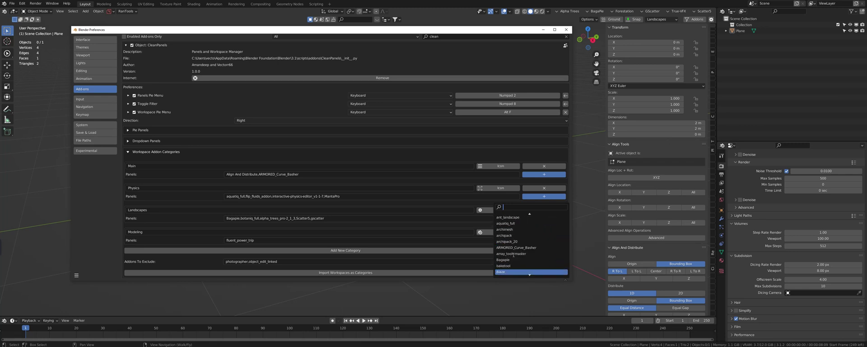
key("Up")
key("Up")
key("Up")
key("Up")
key("Up")
key("Up")
key("Up")
key("Up")
key("Up")
key("Up")
key("Up")
key("Up")
key("Up")
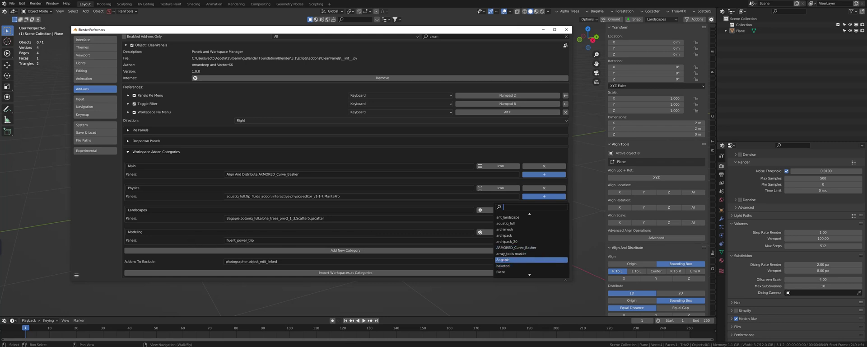
left_click(517, 261)
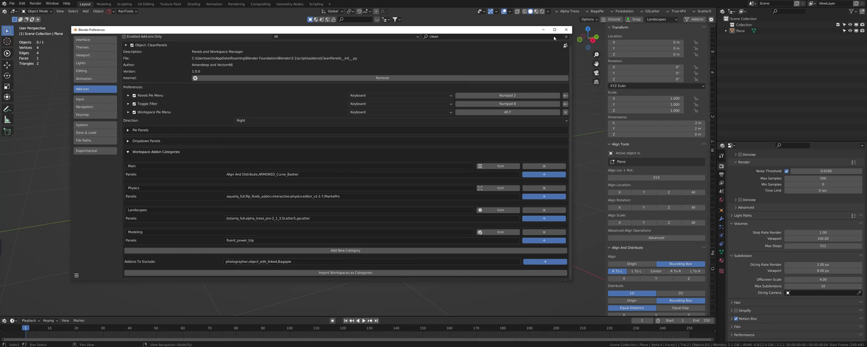
left_click(566, 29)
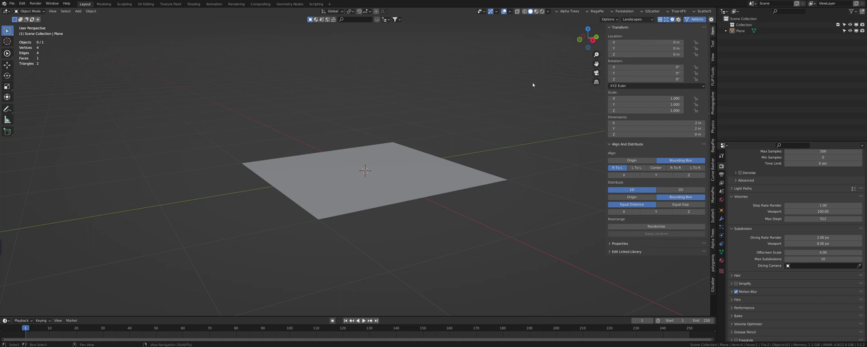
Reopen the preferences, move and enlarge the window, and add a new workspace add-on category named TEST
key("F4")
left_click(519, 84)
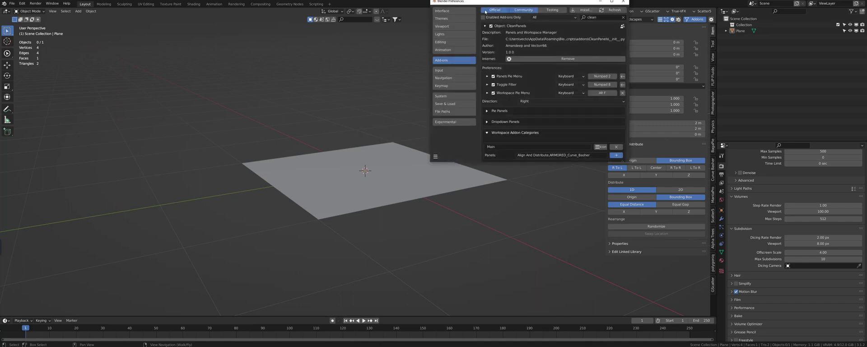
left_click_drag(478, 11, 229, 39)
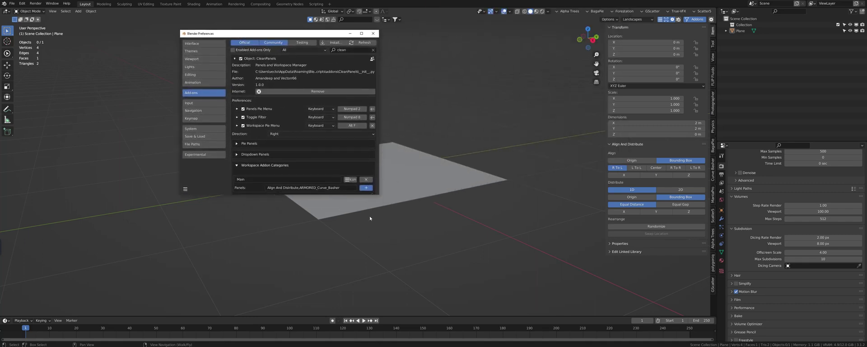
left_click_drag(381, 197, 557, 296)
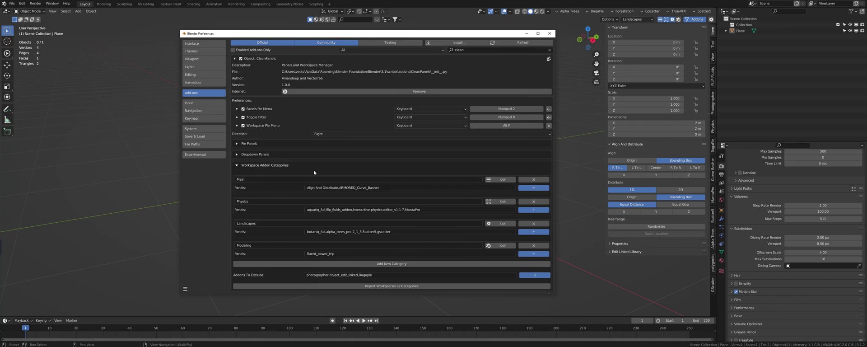
left_click(387, 263)
type("TEST")
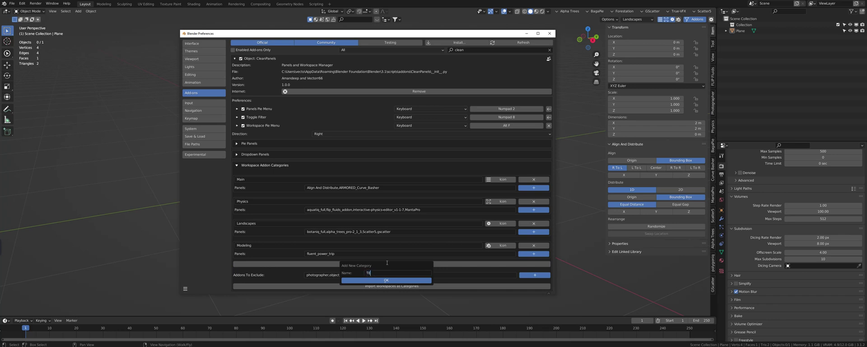
left_click(385, 280)
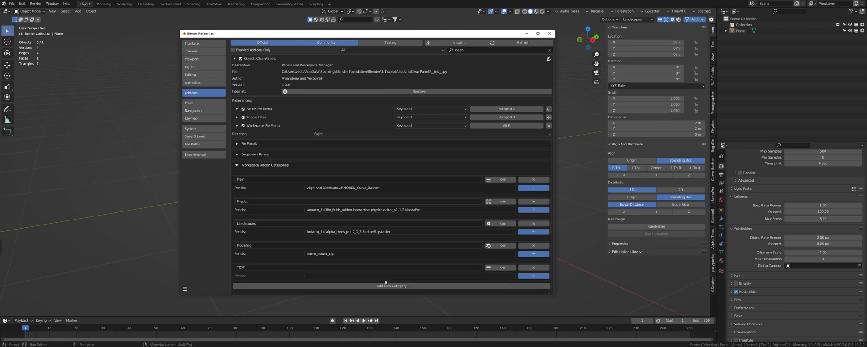
Set the TEST category's icon to REMOVE
scroll(337, 264, "down", 2)
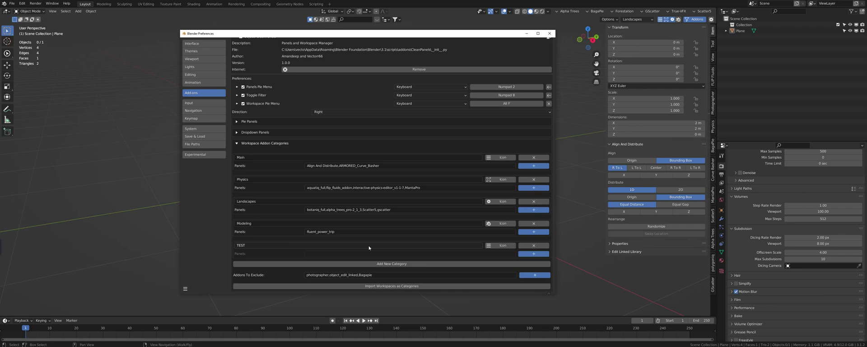
left_click(500, 247)
scroll(498, 250, "down", 12)
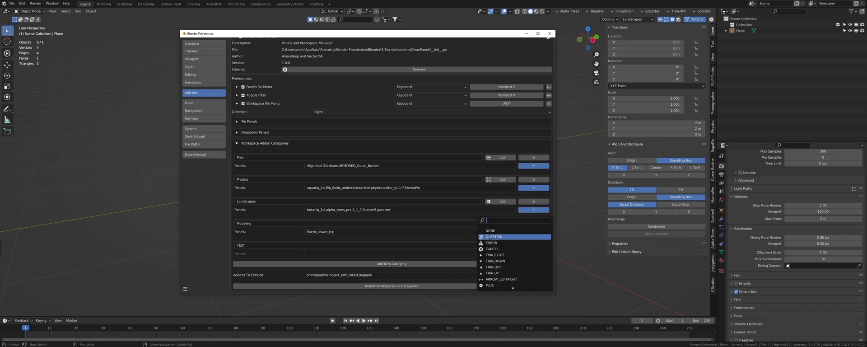
scroll(500, 259, "down", 15)
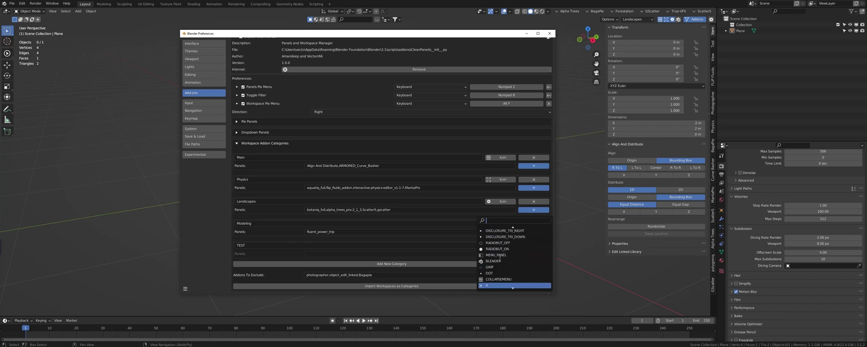
scroll(500, 257, "down", 2)
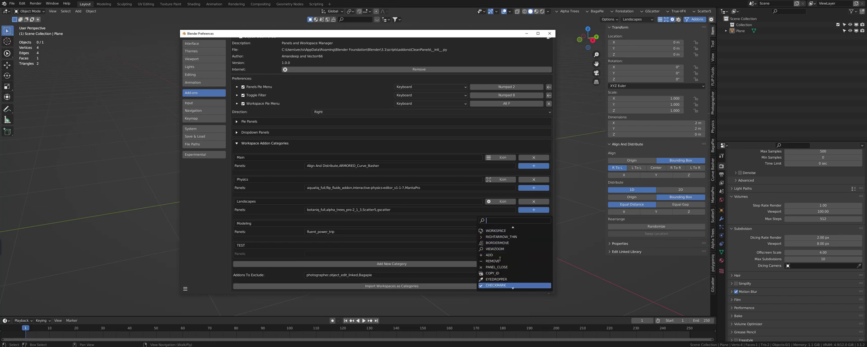
left_click(501, 258)
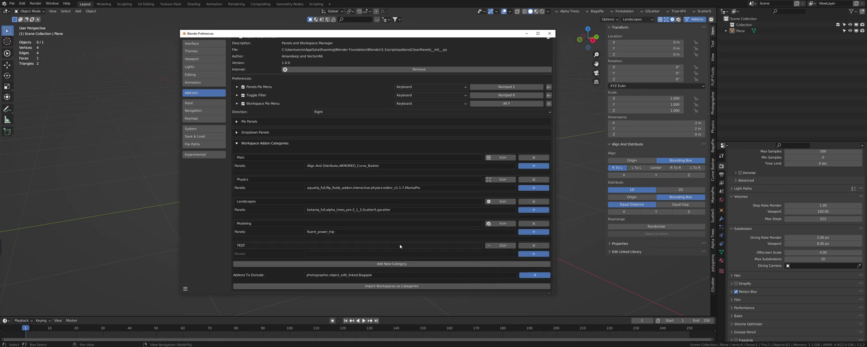
Assign the Align And Distribute add-on to the TEST category and close the preferences
left_click(533, 253)
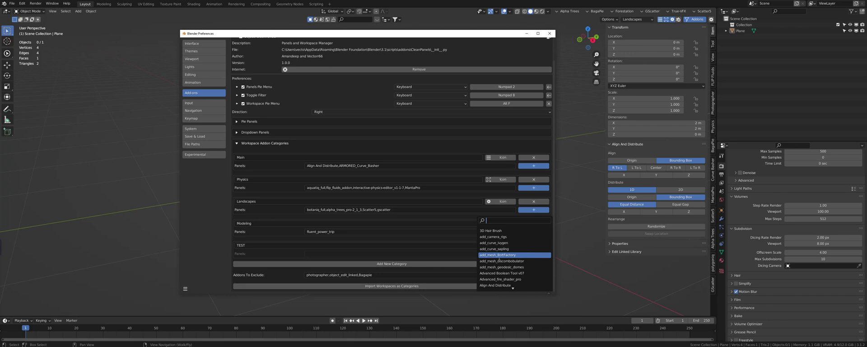
left_click(497, 279)
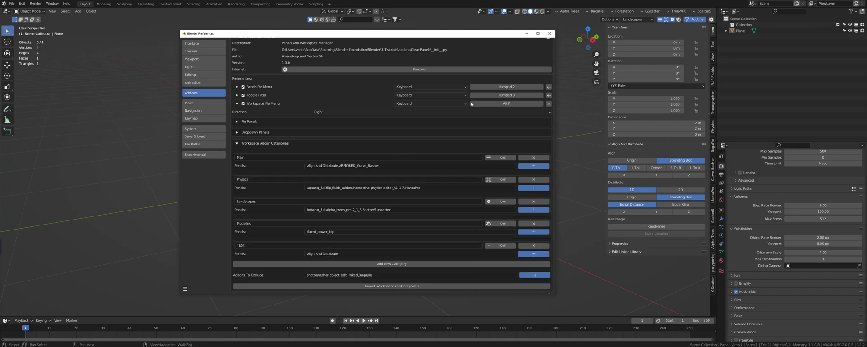
left_click(549, 33)
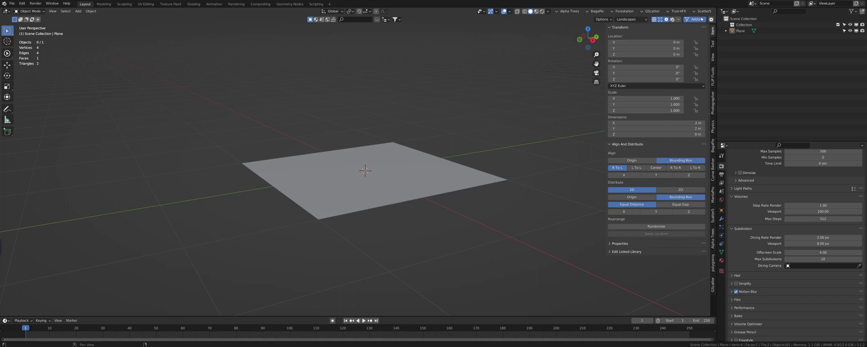
Filter the sidebar by one workspace category at a time, going through Main, Physics, Landscapes, Modeling and TEST
left_click(673, 20)
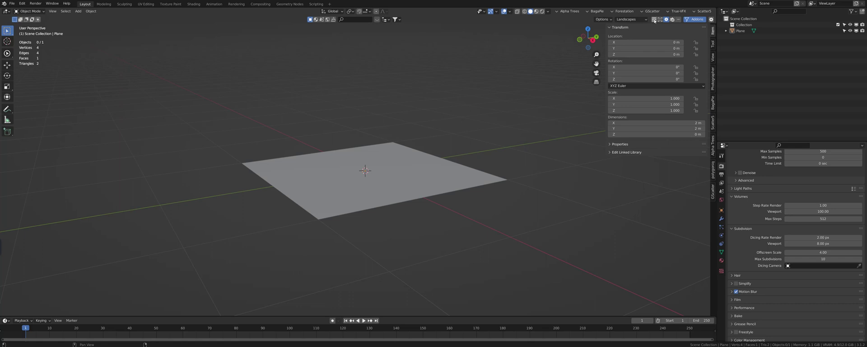
left_click(654, 20)
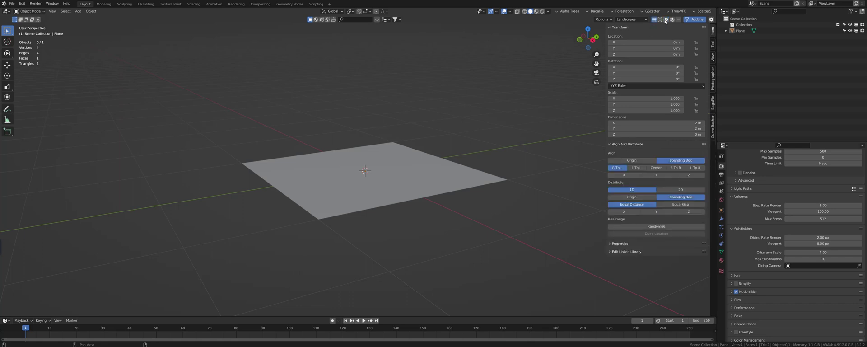
left_click(660, 19)
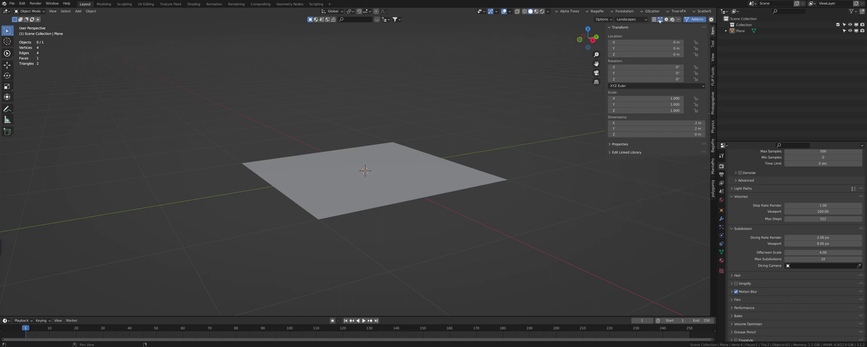
left_click(667, 20)
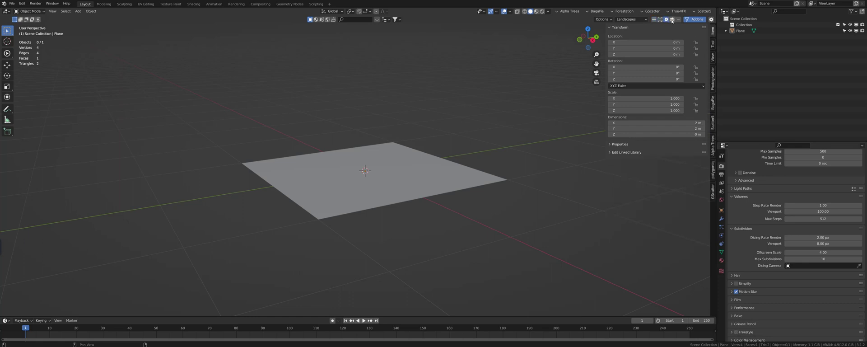
left_click(672, 20)
left_click(678, 20)
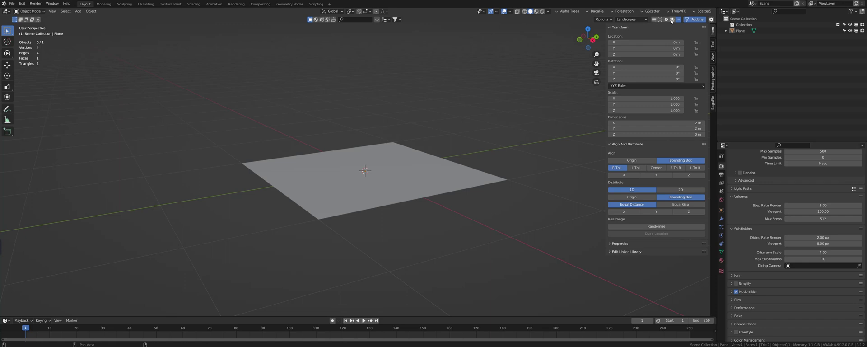
Enable the Modeling, Landscapes, Physics and Main categories together with TEST in the add-on filter
left_click(671, 20)
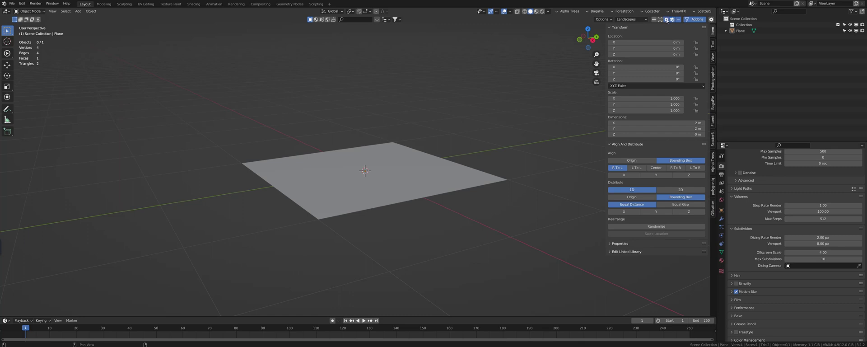
left_click(660, 20)
left_click(653, 19)
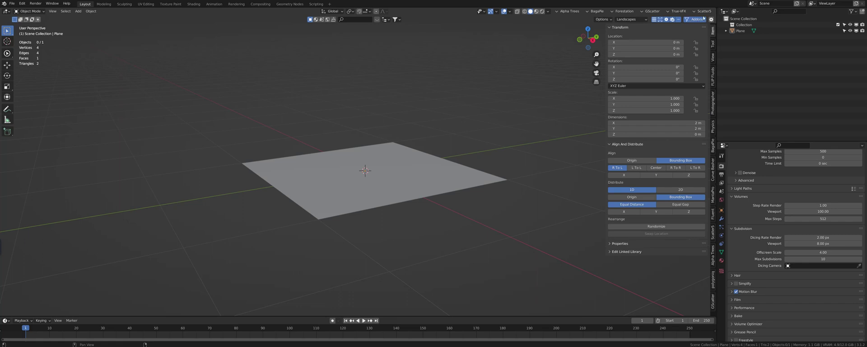
Limit the sidebar to the TEST category and look through its BagaPie, Photographer and View tabs
left_click(695, 20)
left_click(679, 19)
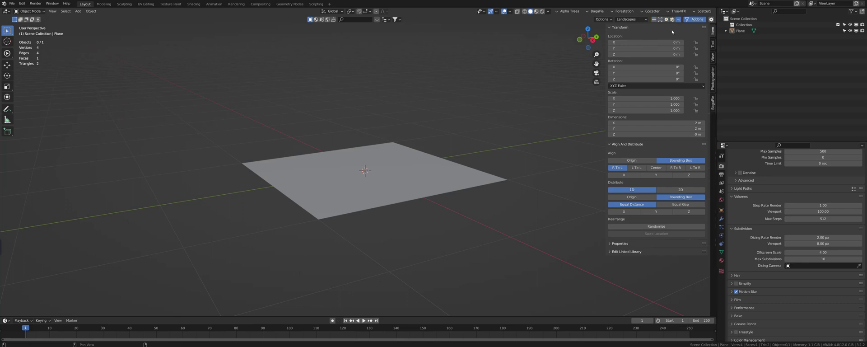
left_click(713, 103)
left_click(713, 79)
left_click(713, 57)
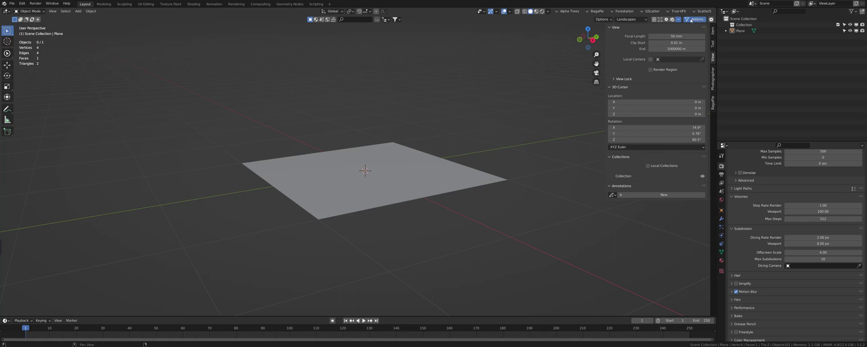
Switch the add-on filter off and back on, and filter the sidebar to the Modeling category only
left_click(694, 19)
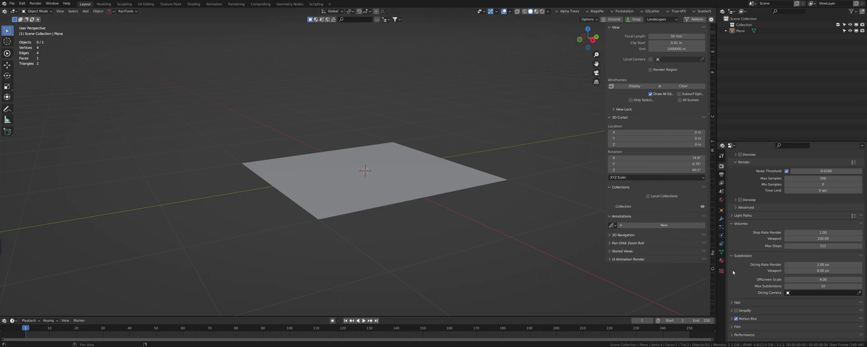
left_click(697, 19)
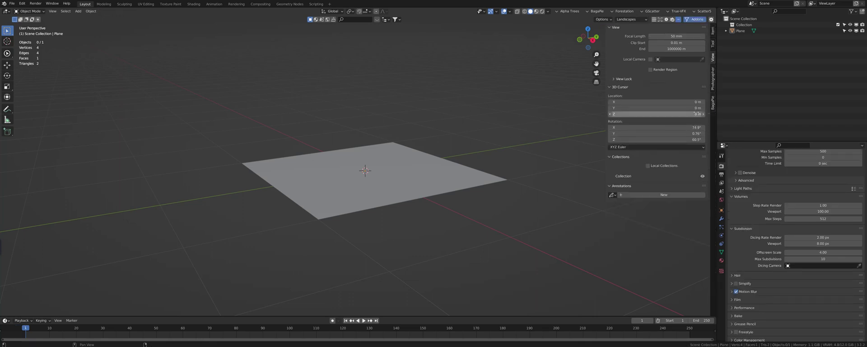
left_click(673, 20)
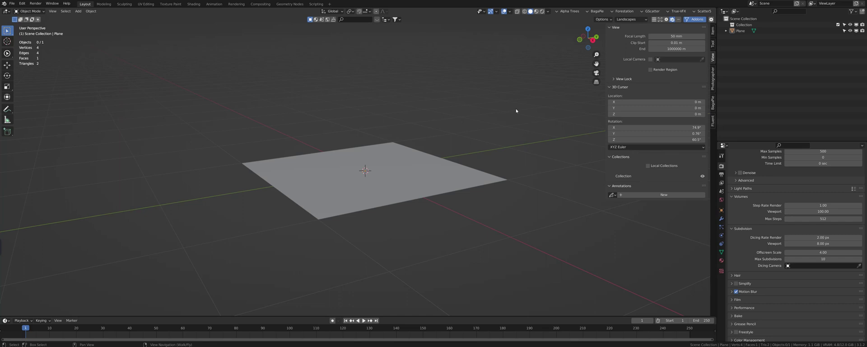
Toggle the add-on filter off and on, and switch the sidebar to the Physics category and back to Modeling
key("shift+space")
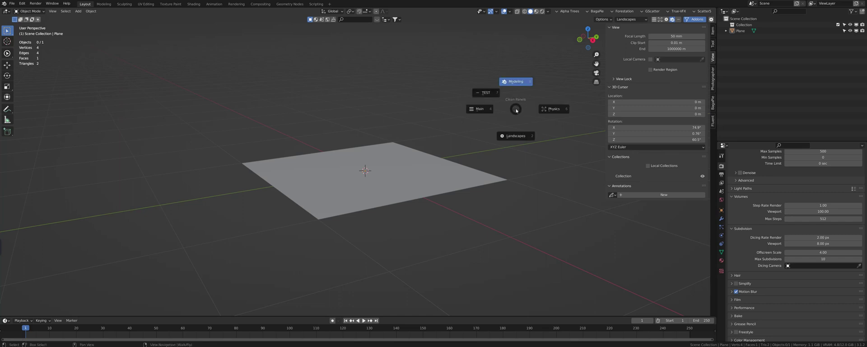
left_click(516, 110)
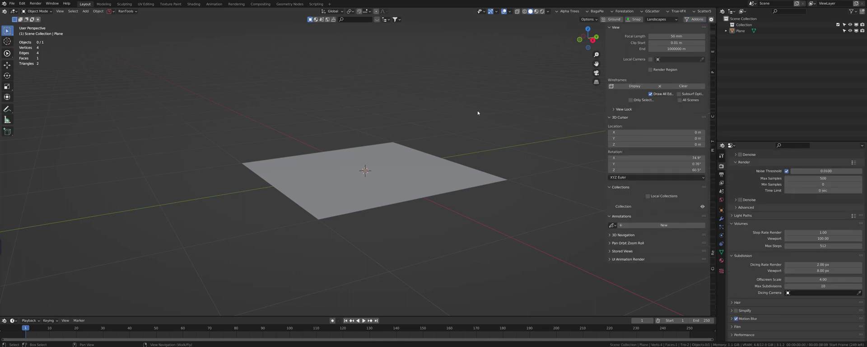
key("shift+space")
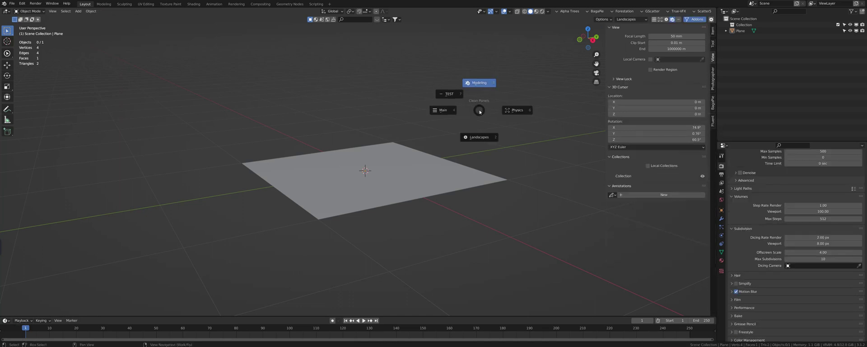
left_click(511, 111)
key("shift+space")
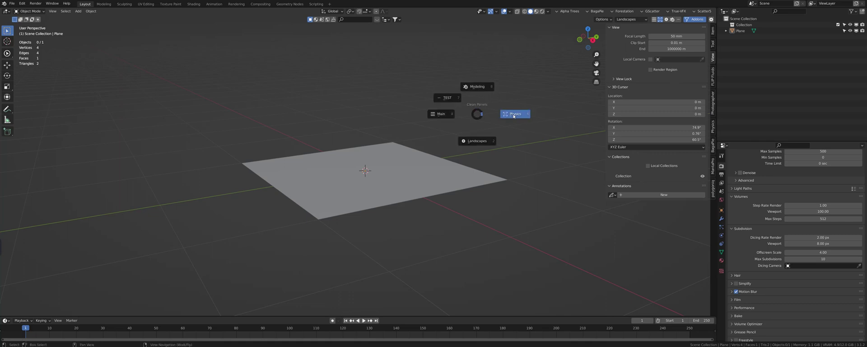
left_click(478, 91)
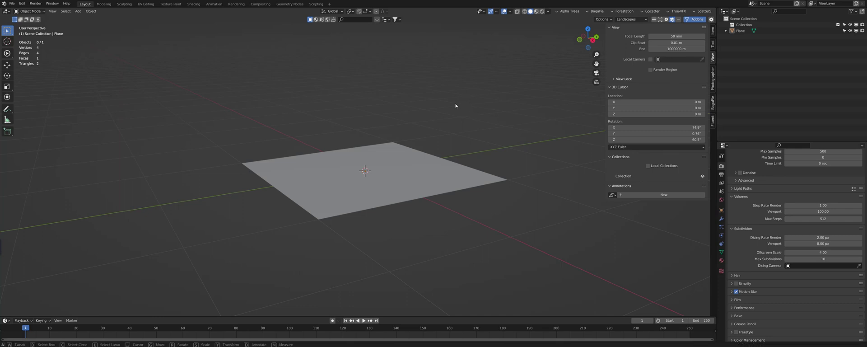
Filter the sidebar by a single category at a time, going through TEST, Main and Landscapes
key("shift+ctrl+space")
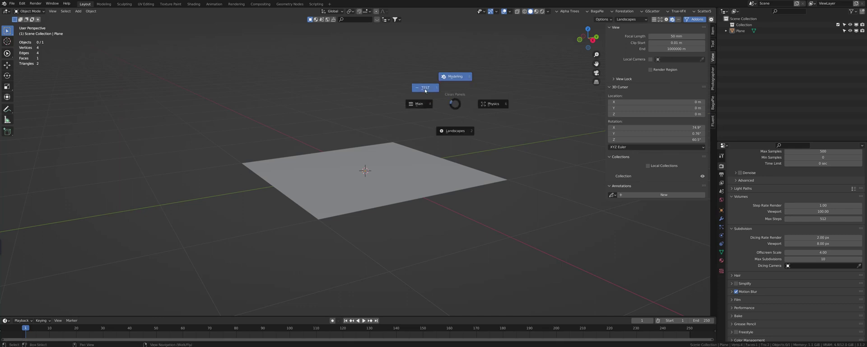
left_click(450, 107)
key("shift+ctrl+space")
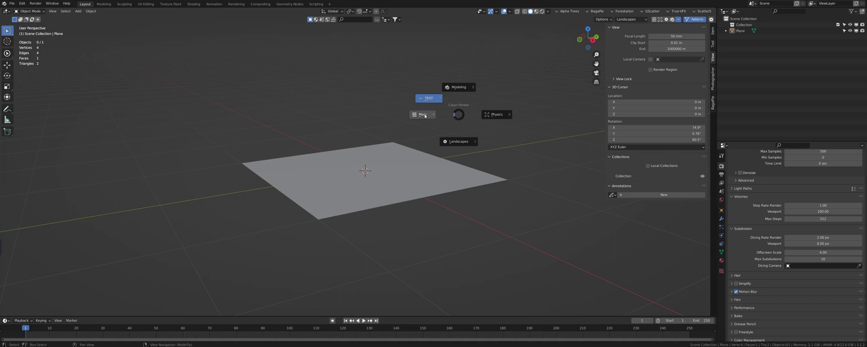
left_click(449, 115)
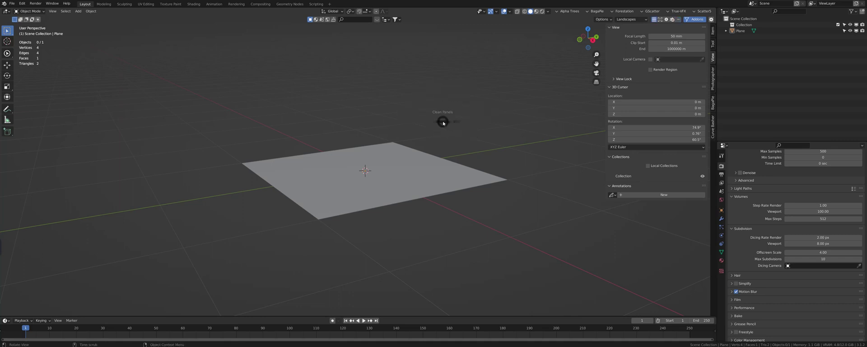
key("shift+ctrl+space")
left_click(440, 151)
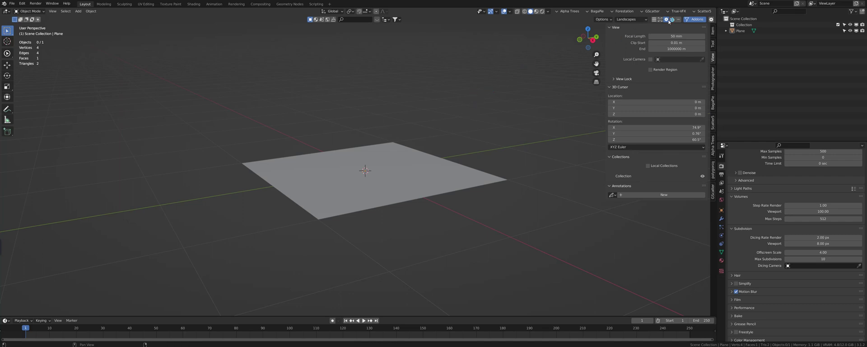
Add the Modeling, TEST and Physics categories to the active Landscapes filter so all four apply together
key("shift+ctrl+space")
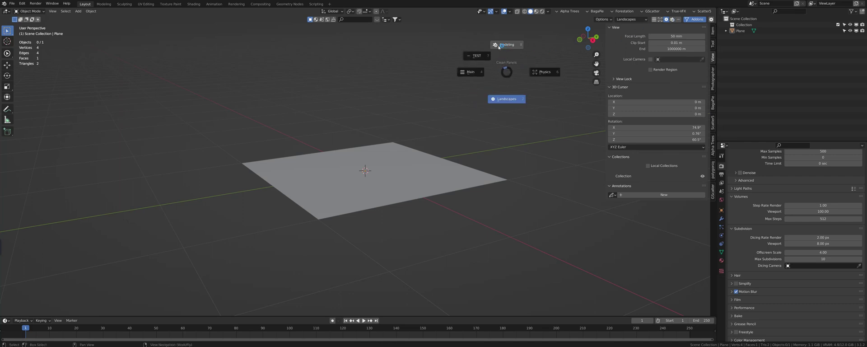
left_click(498, 45)
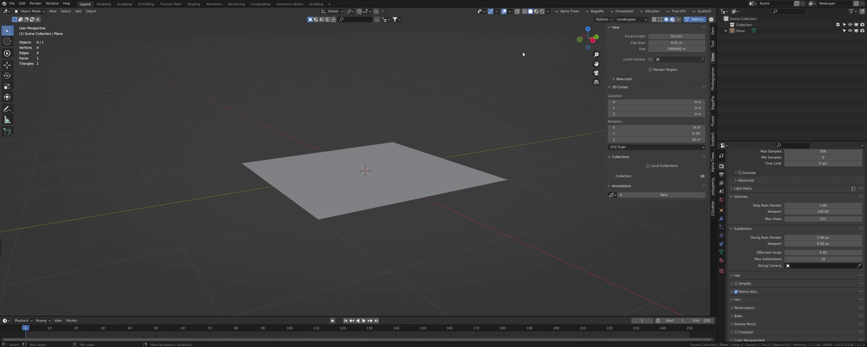
key("shift+ctrl+space")
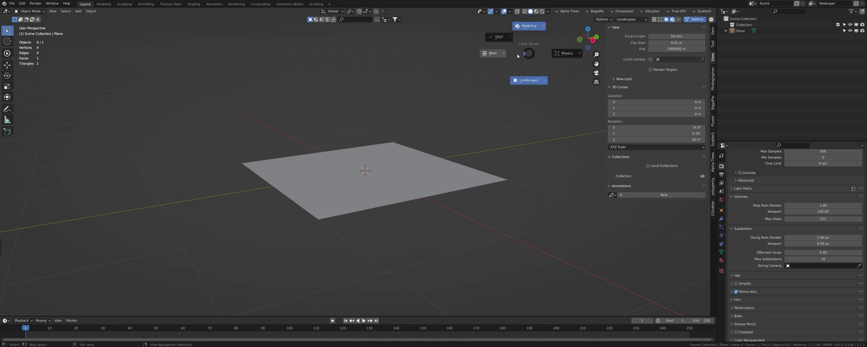
left_click(501, 38)
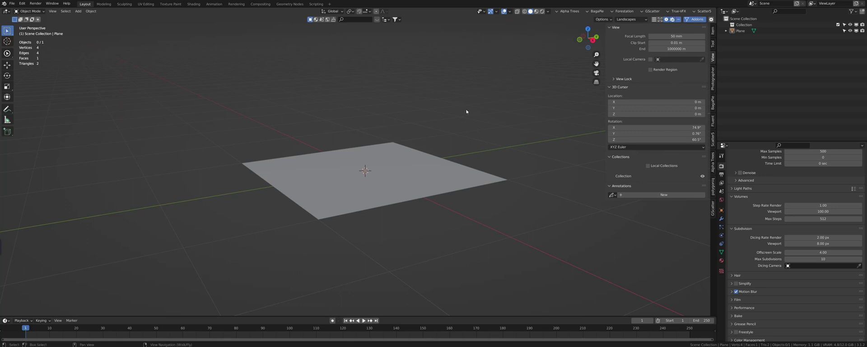
key("shift+ctrl+space")
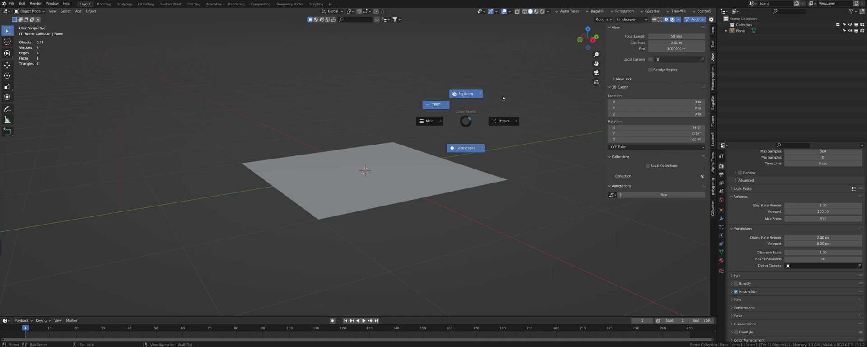
left_click(501, 122)
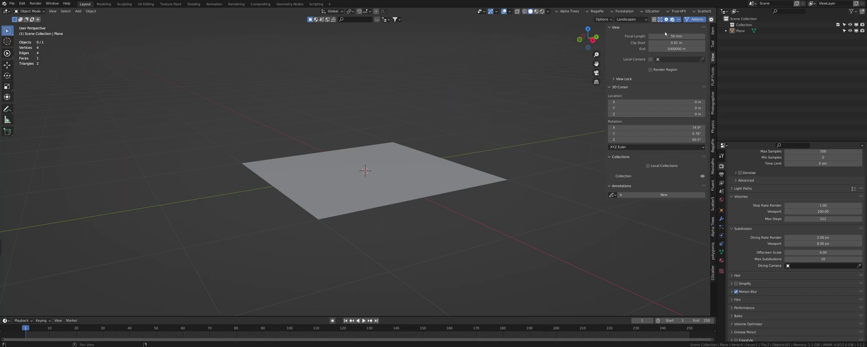
Reduce the add-on filter to the Main category only, and switch it to Physics only
left_click(660, 19)
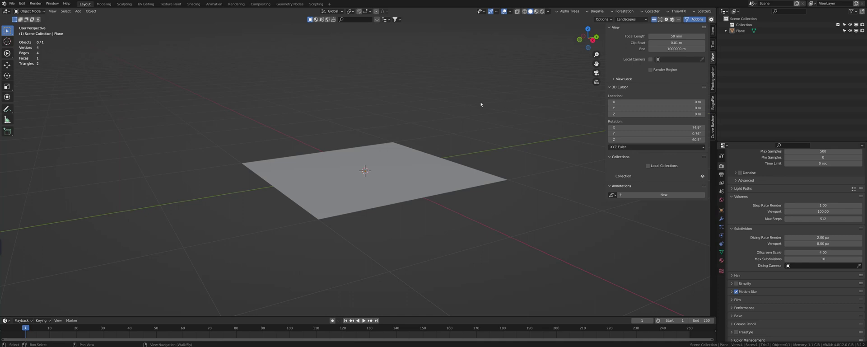
key("shift+space")
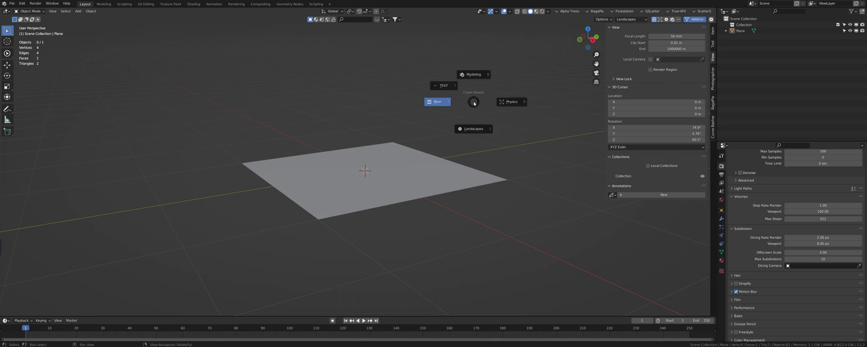
left_click(517, 102)
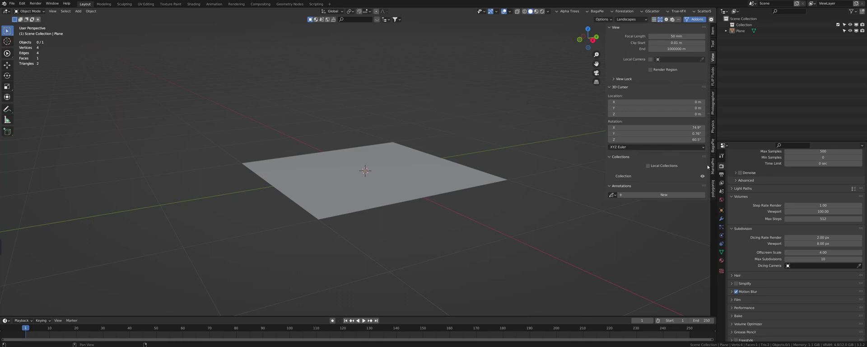